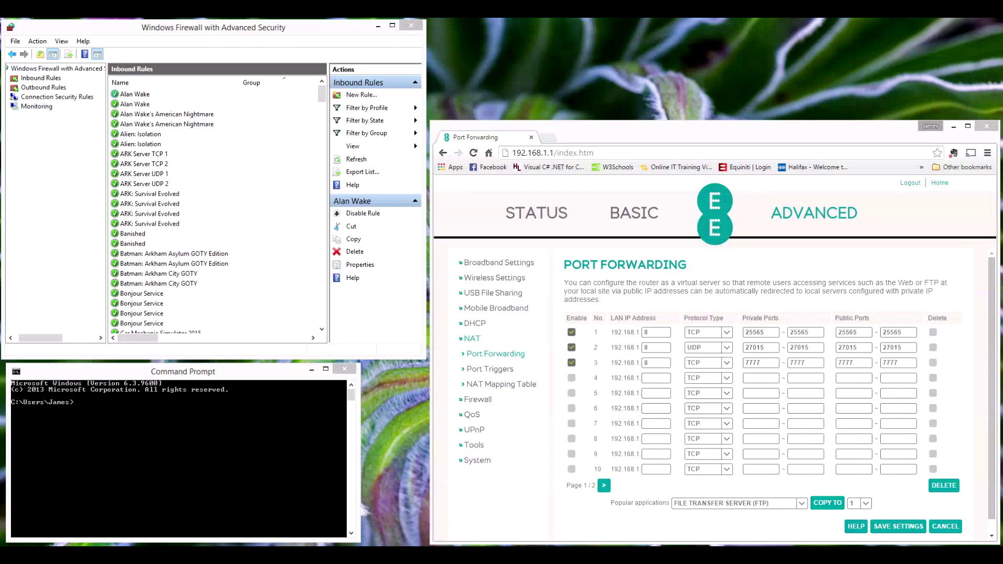
Review the router's forwarding rules: LAN IP ending 8, protocol, and ports 27015 and 7777
left_click(776, 135)
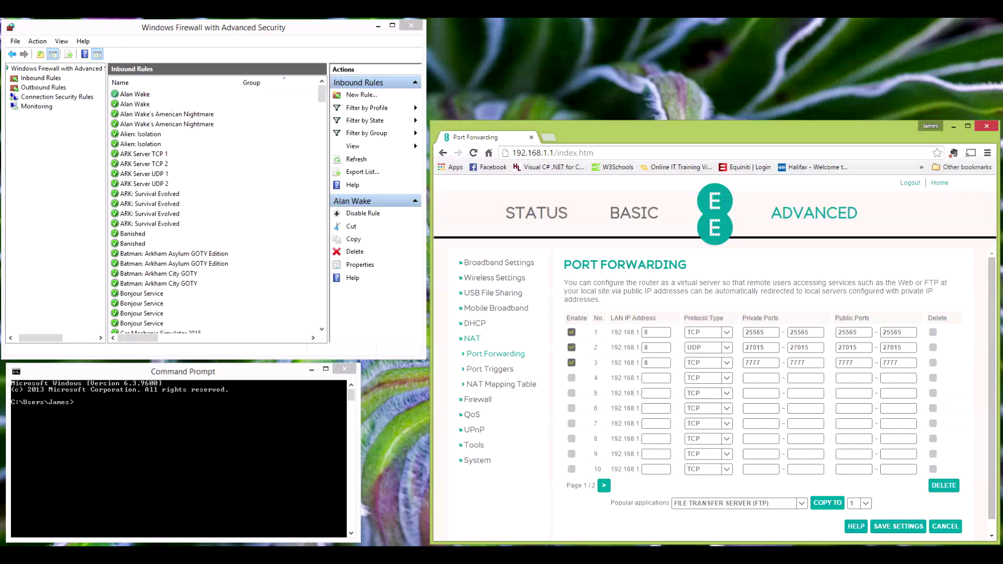
left_click(646, 347)
key("Tab")
key("Tab")
key("Tab")
key("Tab")
key("Tab")
key("Tab")
key("Tab")
key("Tab")
key("Tab")
key("Tab")
key("Tab")
key("Tab")
key("Tab")
key("Tab")
key("Tab")
key("Tab")
key("Tab")
key("Tab")
key("Tab")
key("Tab")
left_click(739, 365)
left_click(858, 347)
left_click(806, 362)
left_click(807, 348)
left_click(855, 348)
left_click(897, 347)
left_click(647, 348)
Run ipconfig -all in Command Prompt and find the Ethernet adapter's IPv4 address 192.168.1.8
left_click(231, 374)
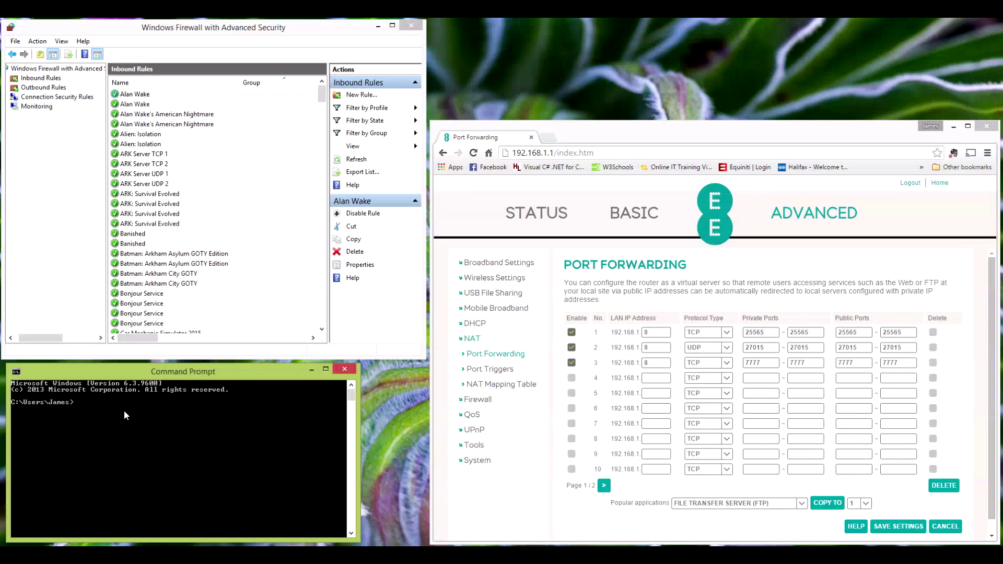
type("ipconfig -all")
key("Return")
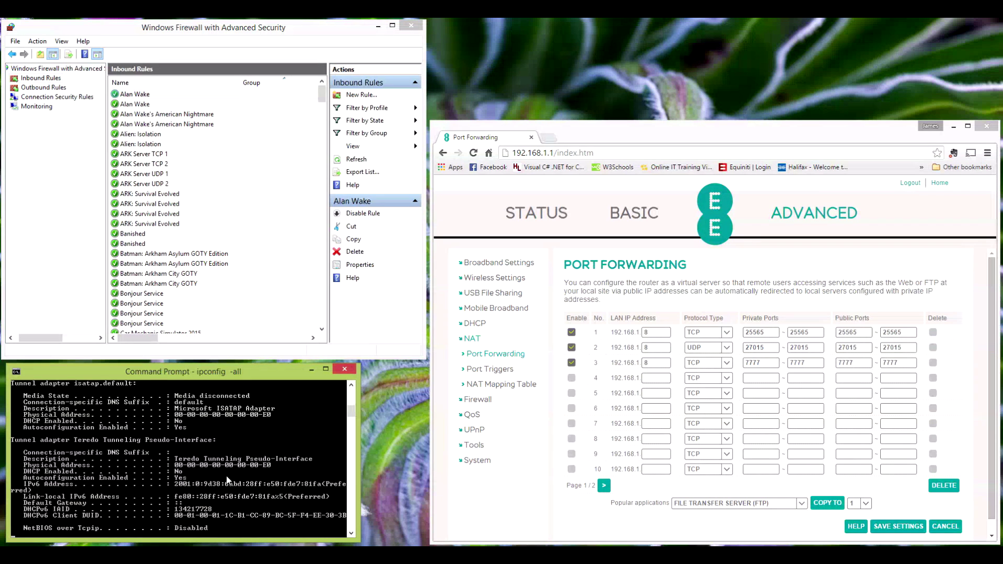
scroll(82, 500, "up", 1)
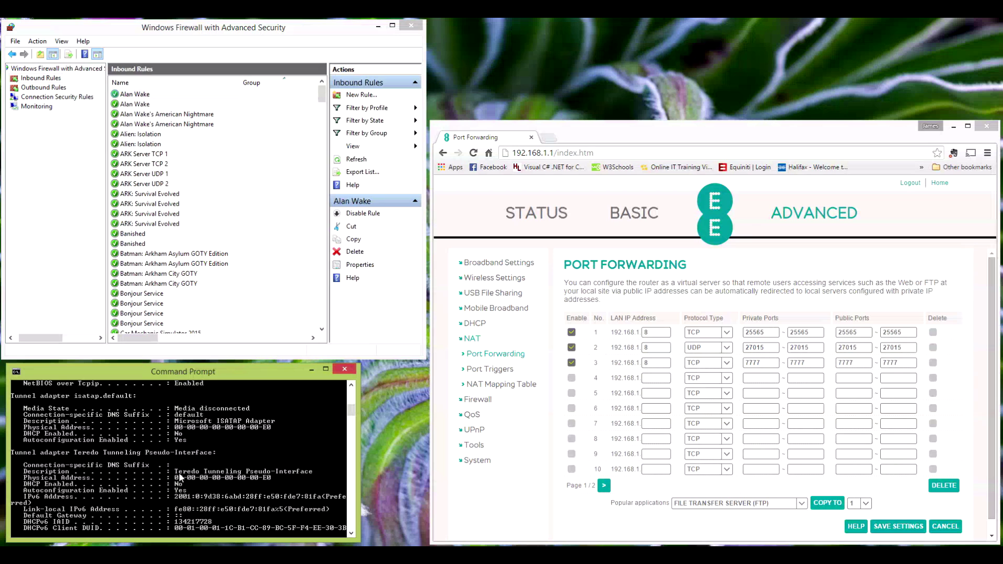
scroll(181, 476, "up", 7)
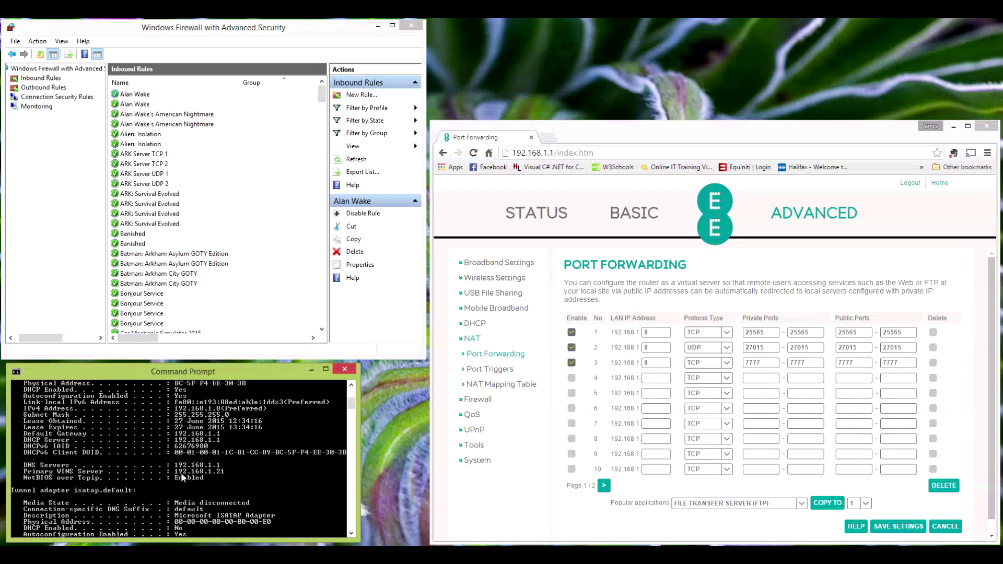
scroll(182, 473, "up", 1)
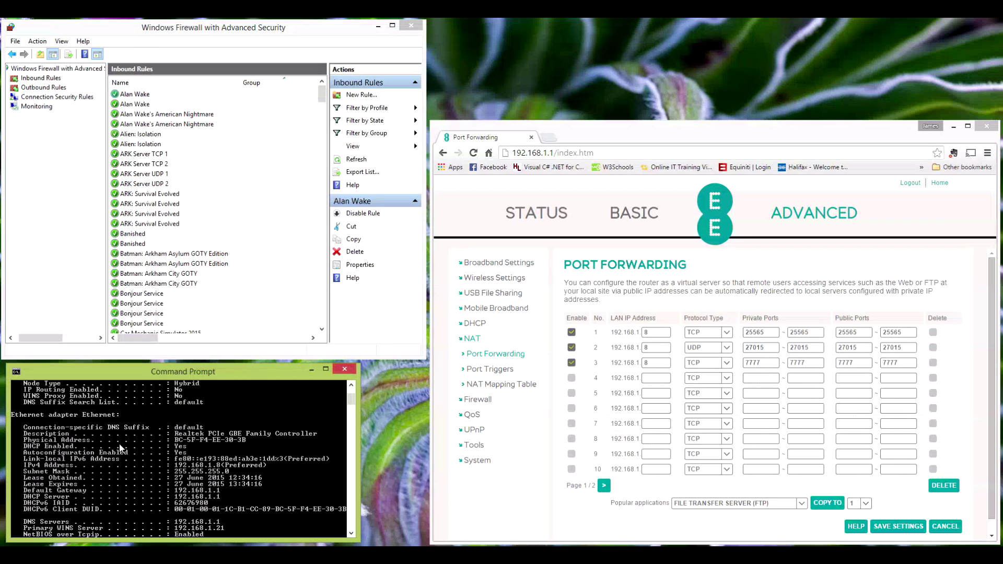
scroll(168, 449, "down", 3)
scroll(168, 450, "up", 3)
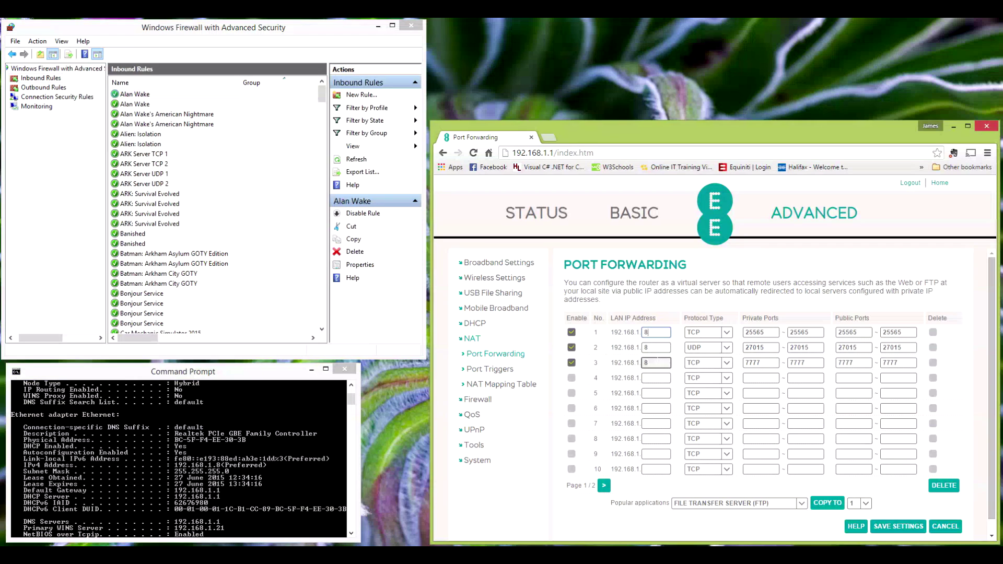
left_click(657, 349)
Set the Protocol Type of the second (27015) and third (7777) rules to TCP&UDP
left_click(653, 362)
left_click(726, 347)
left_click(727, 369)
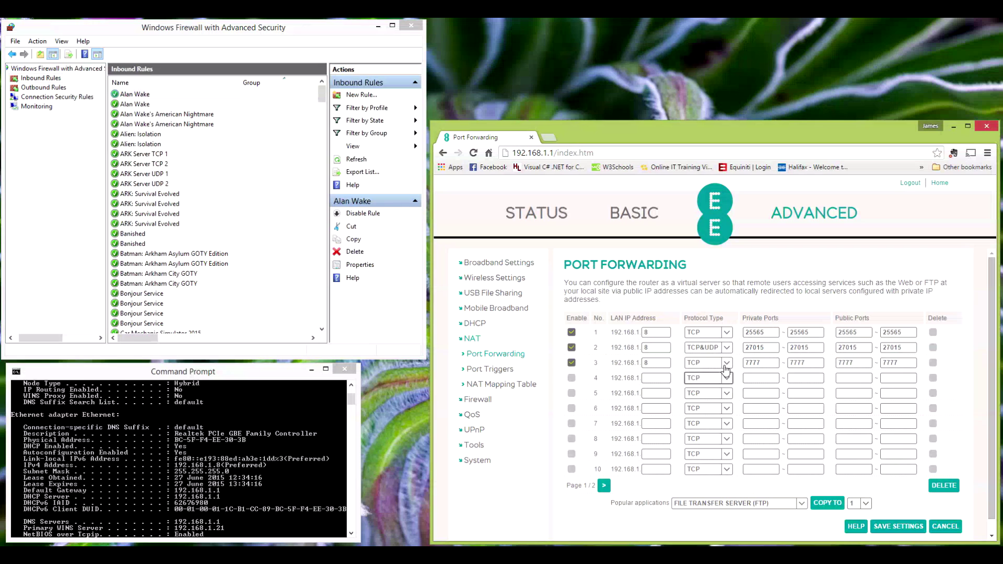
left_click(725, 367)
left_click(705, 387)
Recheck the 27015 rule's protocol and re-select TCP&UDP for the 7777 rule
left_click(726, 349)
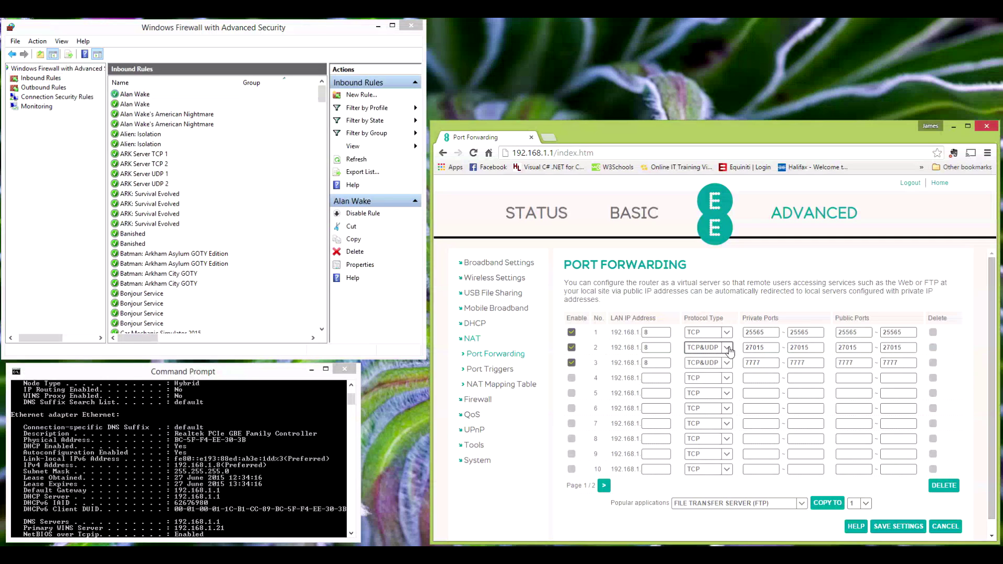
left_click(731, 355)
left_click(703, 366)
left_click(704, 399)
left_click(755, 348)
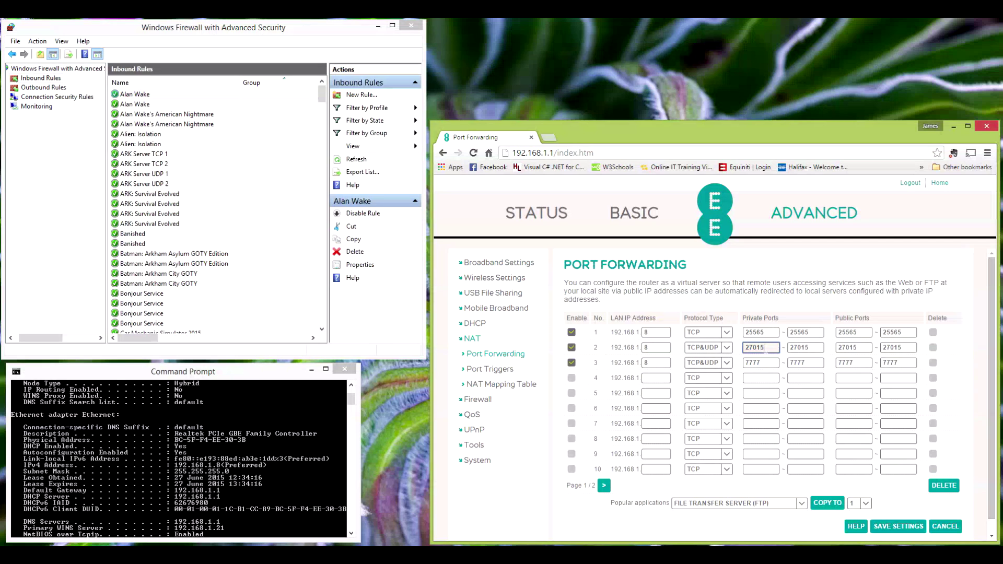
left_click(813, 349)
left_click(853, 348)
left_click(887, 348)
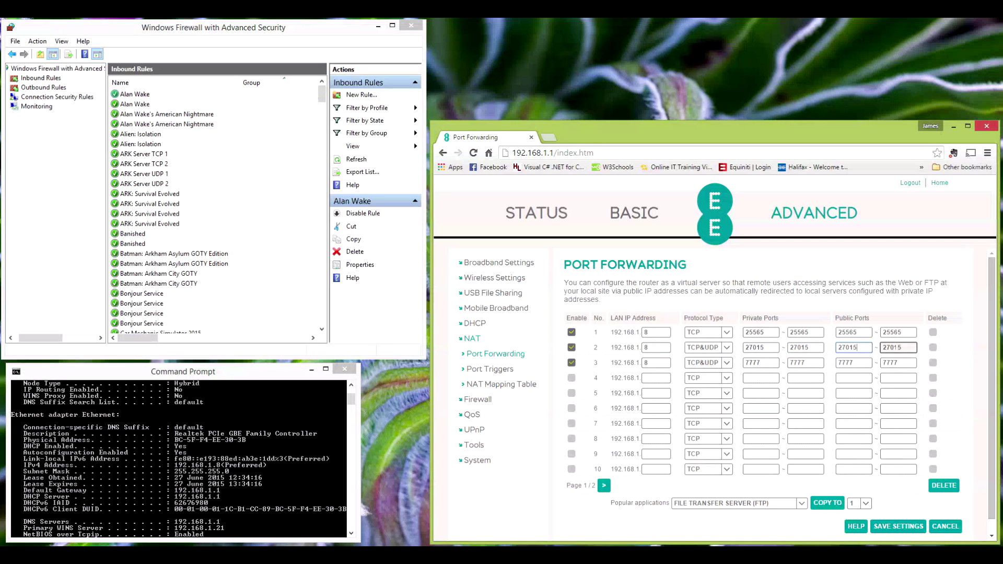
left_click(764, 350)
left_click(807, 348)
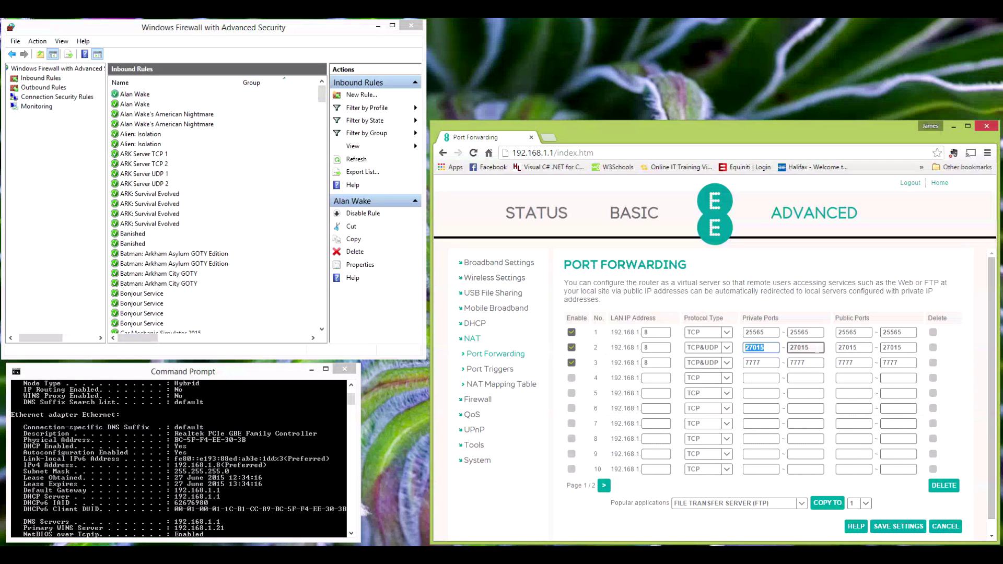
left_click(846, 348)
double_click(899, 348)
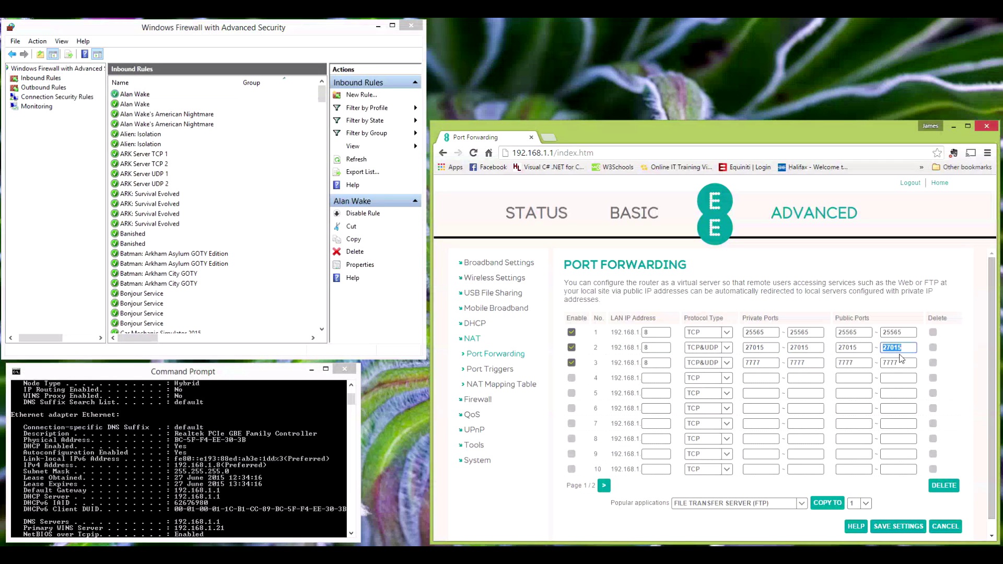
left_click(763, 348)
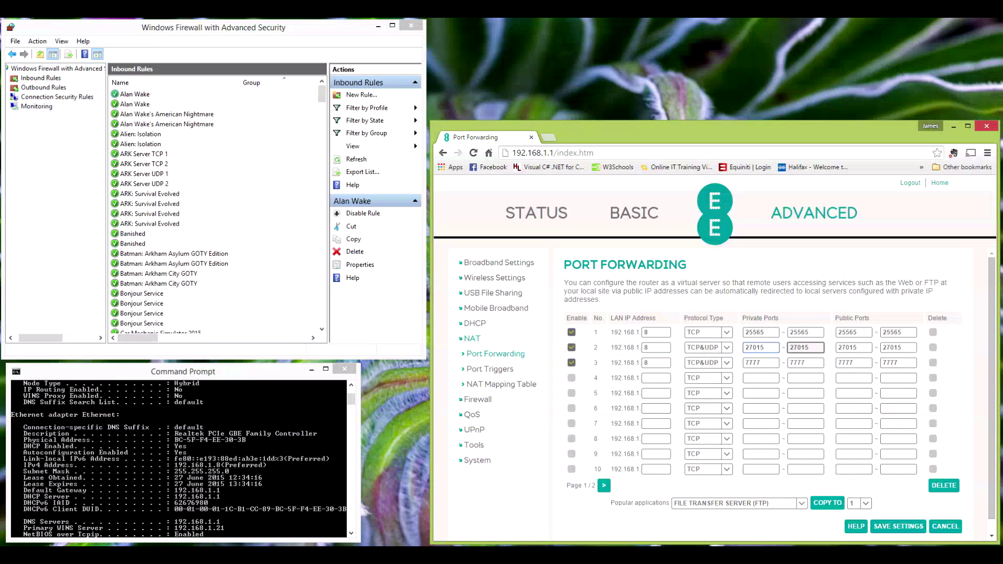
left_click(764, 348)
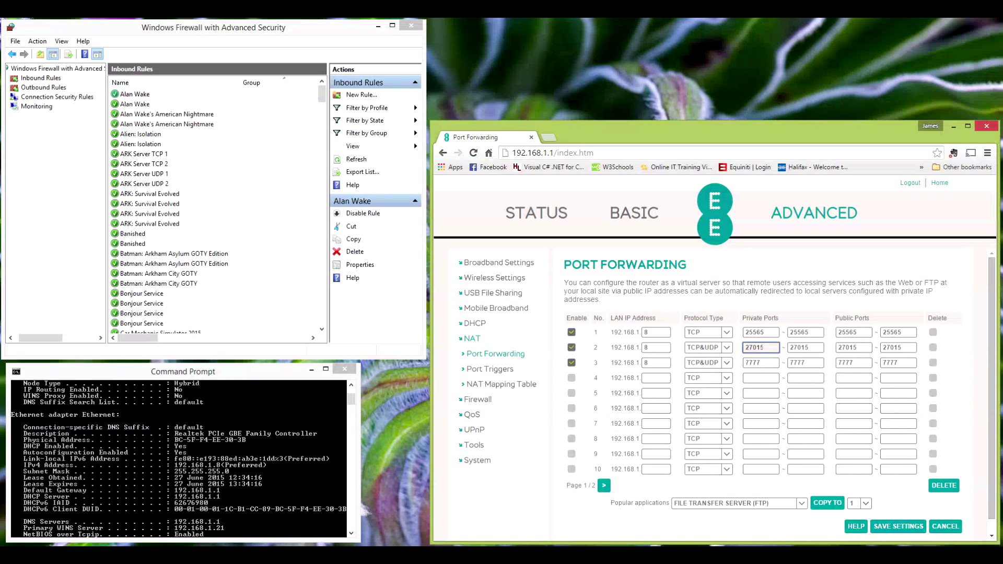
left_click(792, 348)
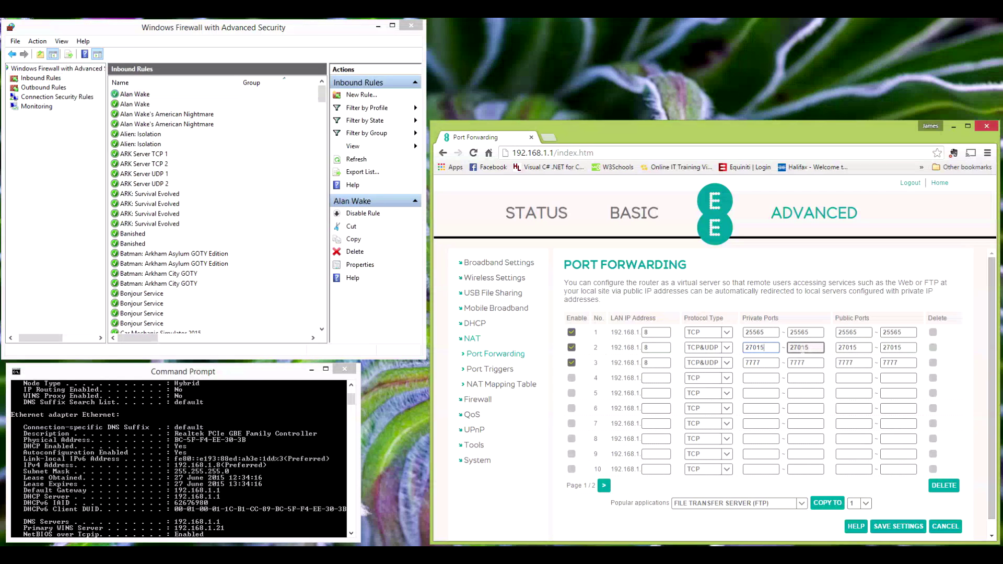
left_click(763, 347)
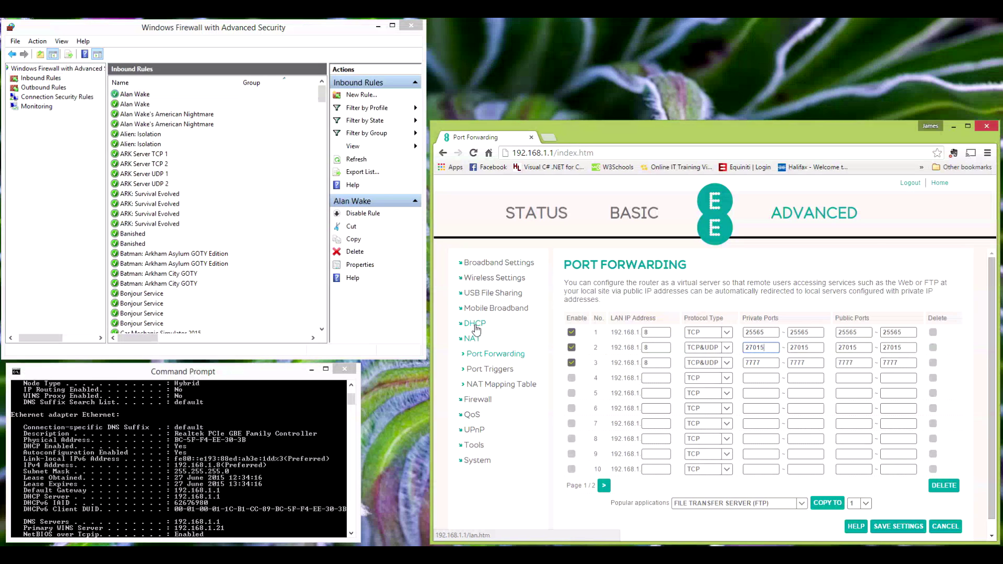
left_click(476, 325)
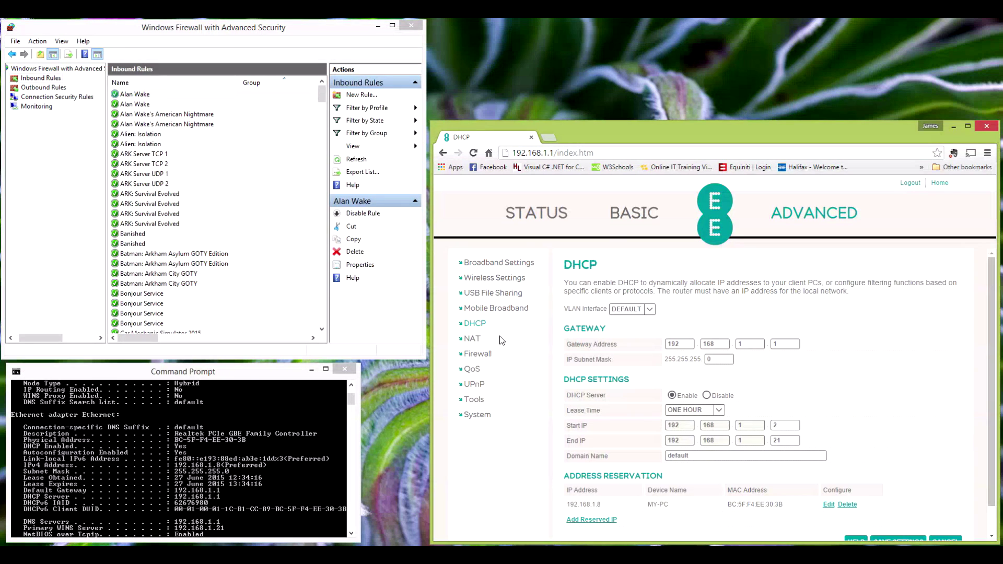
scroll(680, 446, "down", 1)
left_click_drag(601, 475, 567, 475)
left_click_drag(783, 475, 731, 475)
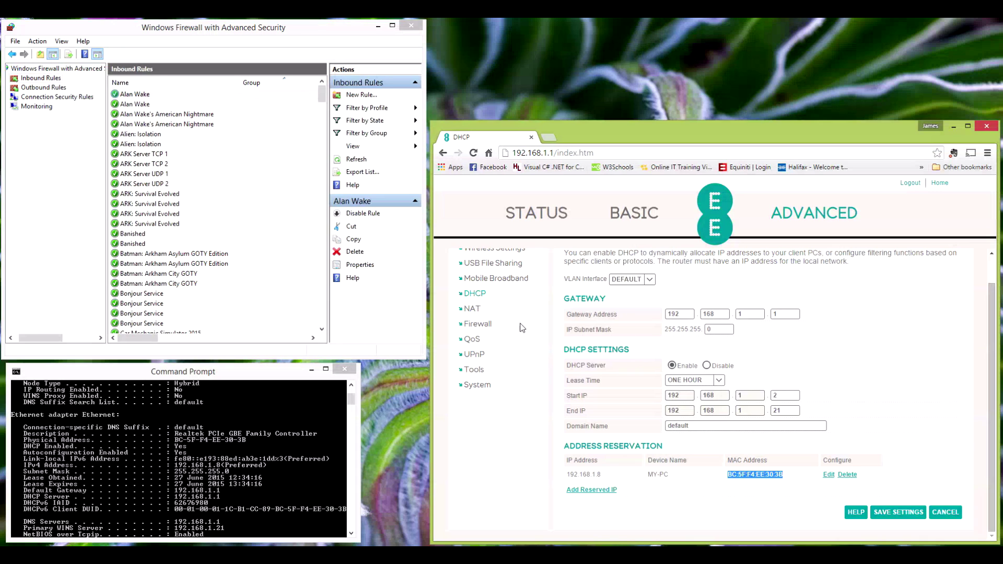
scroll(522, 313, "up", 1)
scroll(535, 325, "down", 1)
left_click_drag(607, 474, 565, 478)
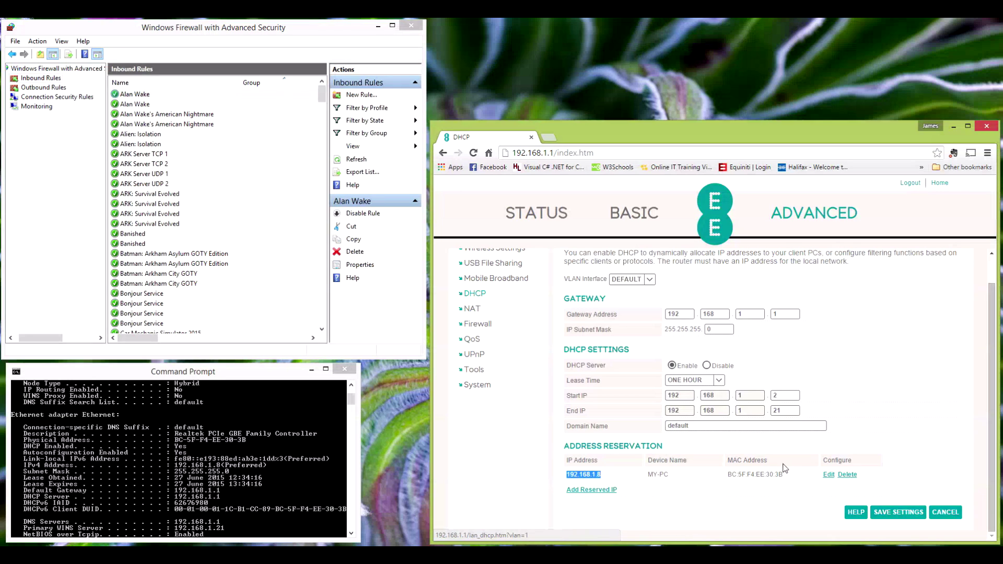
left_click_drag(790, 474, 728, 489)
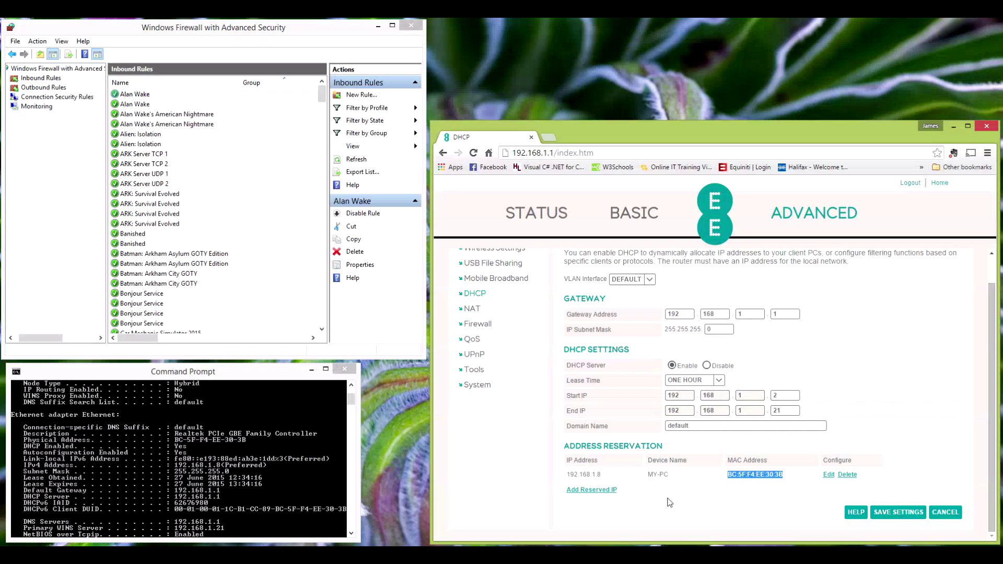
left_click_drag(677, 450, 604, 448)
left_click(687, 478)
scroll(710, 487, "up", 2)
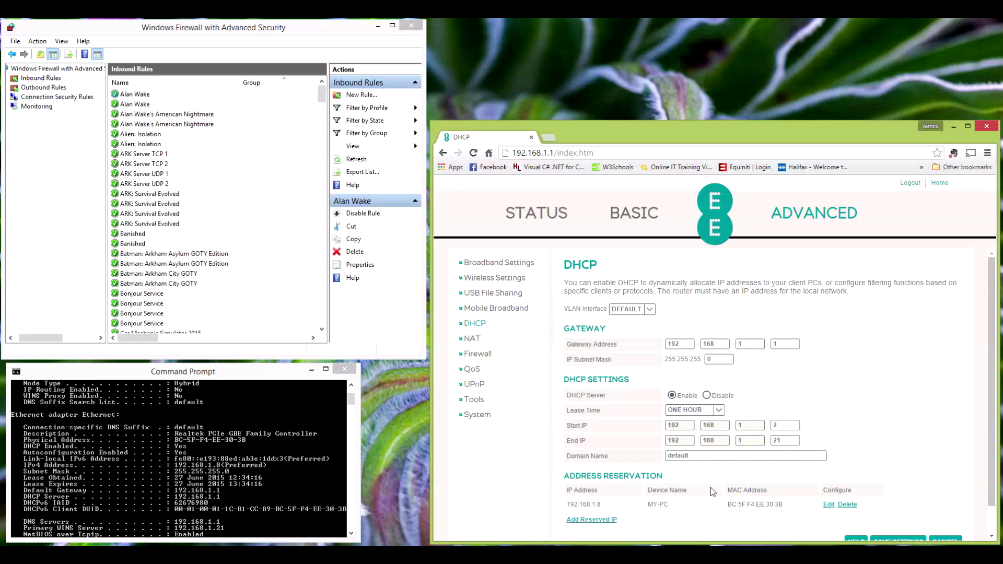
scroll(635, 454, "down", 2)
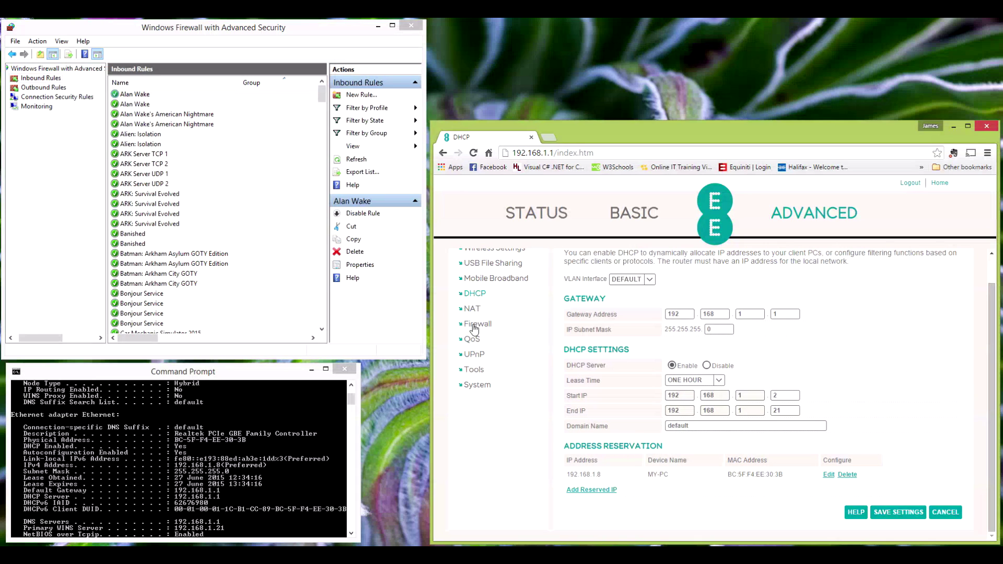
View the Port Forwarding rules table, return to the NAT page, then switch to Windows Firewall
left_click(472, 309)
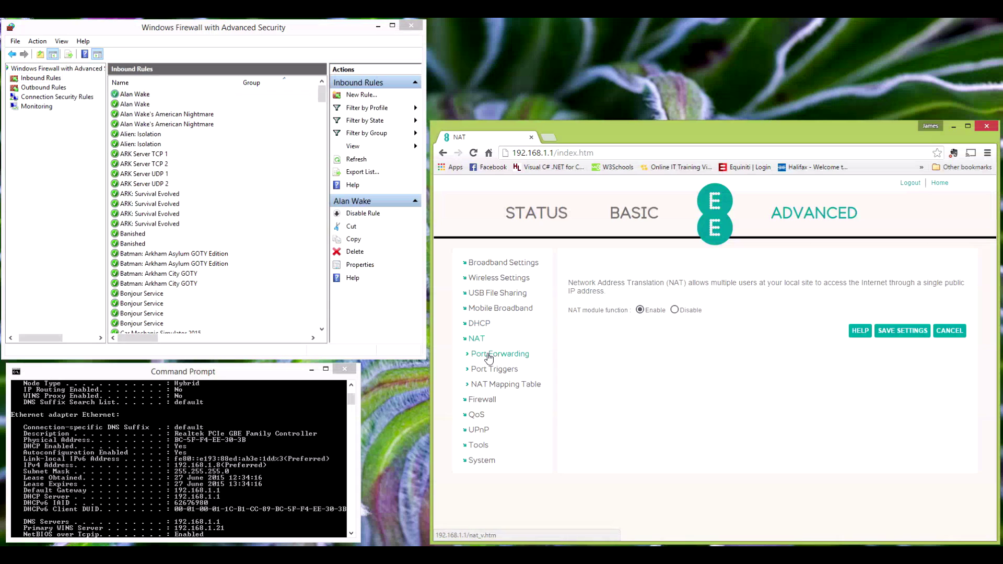
left_click(491, 355)
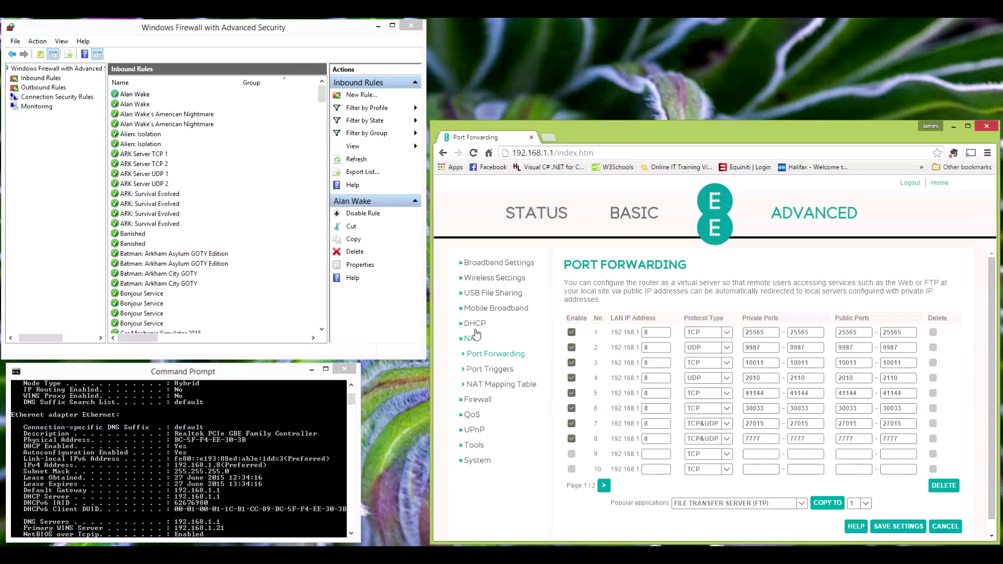
left_click(470, 338)
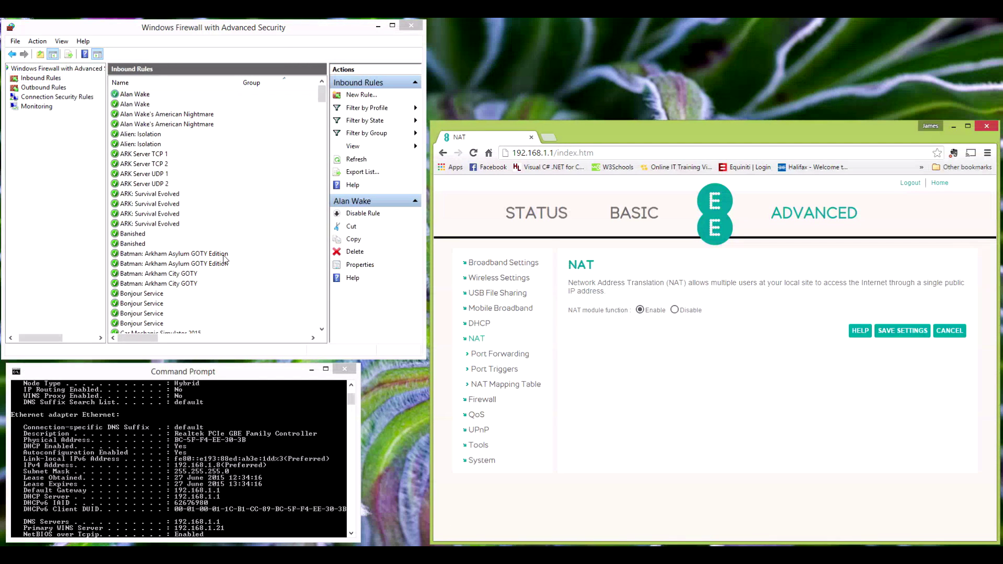
left_click(233, 30)
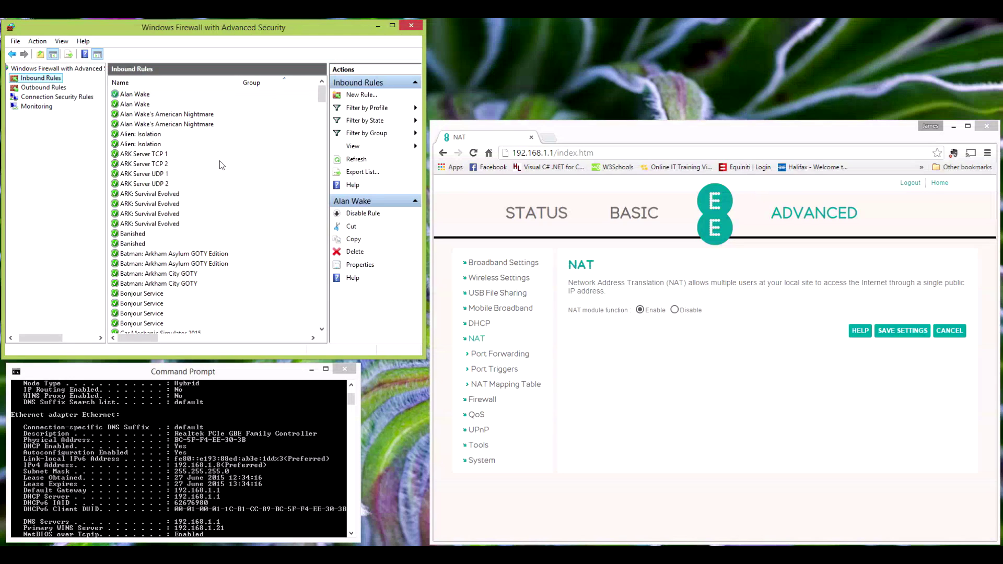
Inspect the existing ARK Server TCP 1, TCP 2, UDP 1 and UDP 2 inbound rules
left_click(162, 163)
left_click(159, 174)
left_click(159, 183)
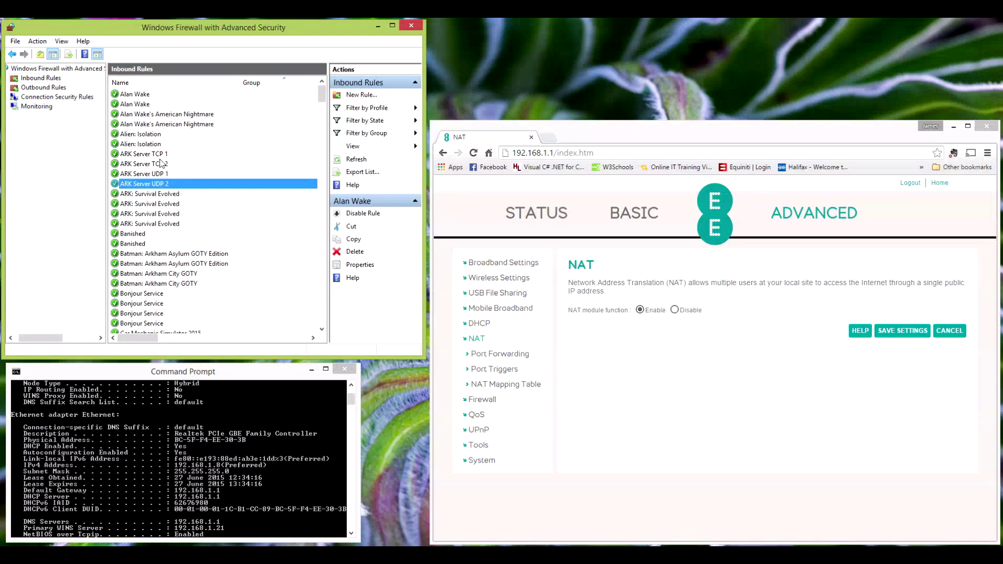
left_click(160, 154)
left_click(160, 163)
left_click(159, 174)
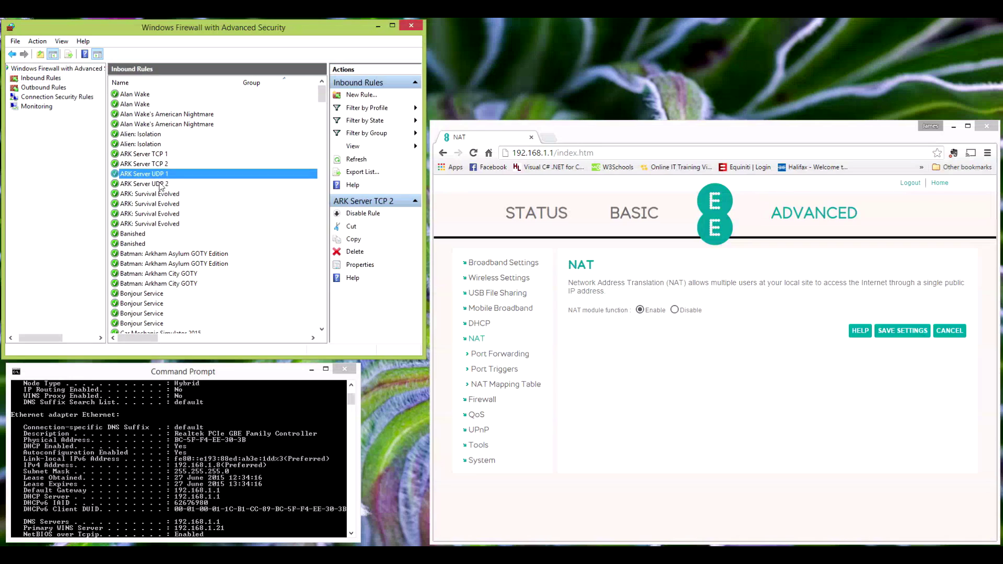
left_click(160, 184)
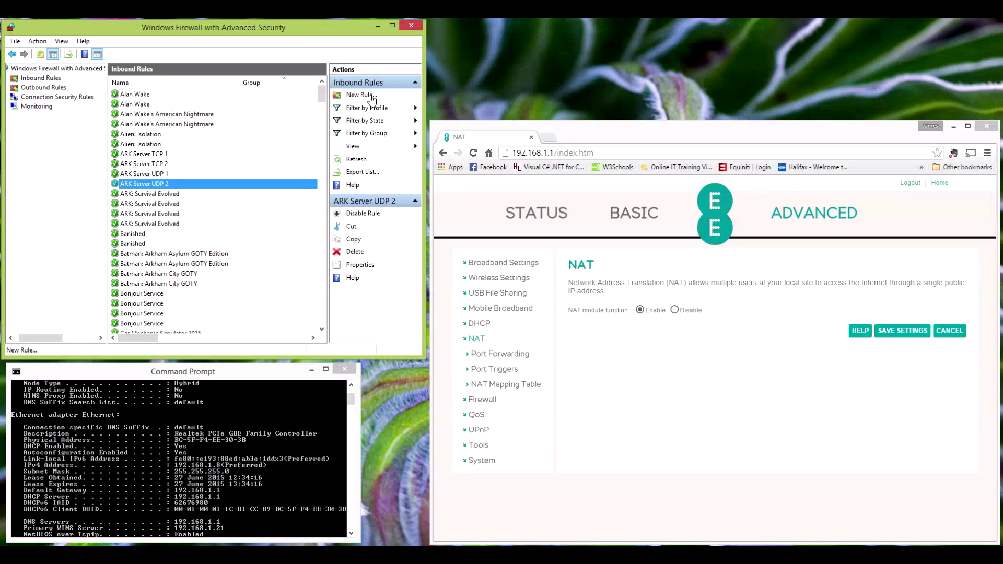
Start a new Port inbound rule for TCP local port 27015, reaching the Action step
left_click(372, 96)
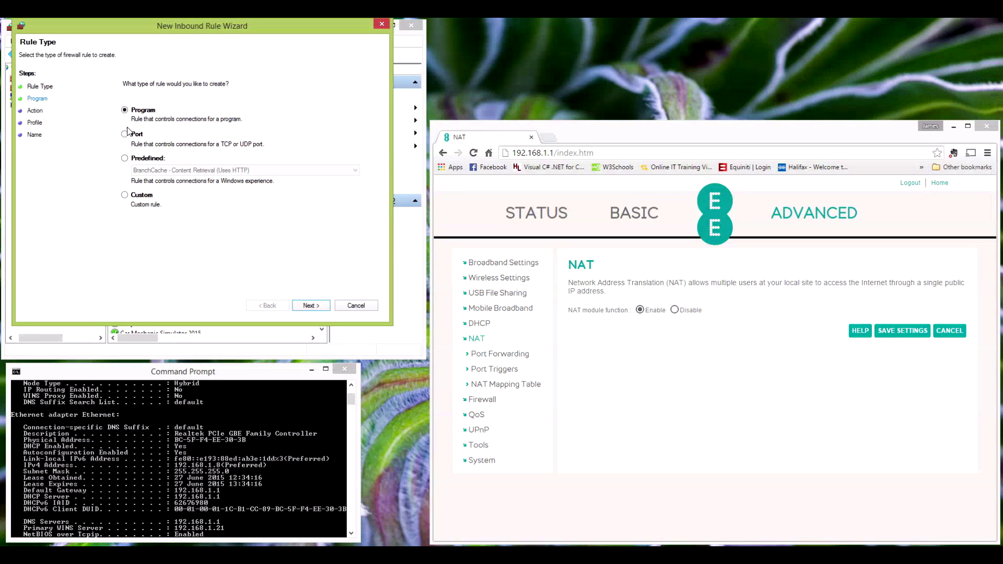
left_click(127, 132)
left_click(311, 306)
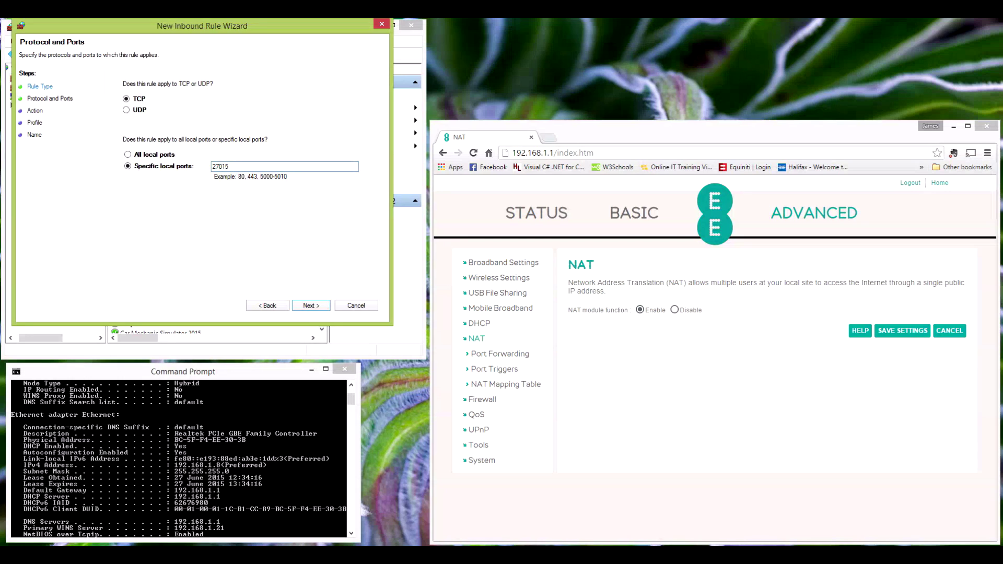
left_click(311, 305)
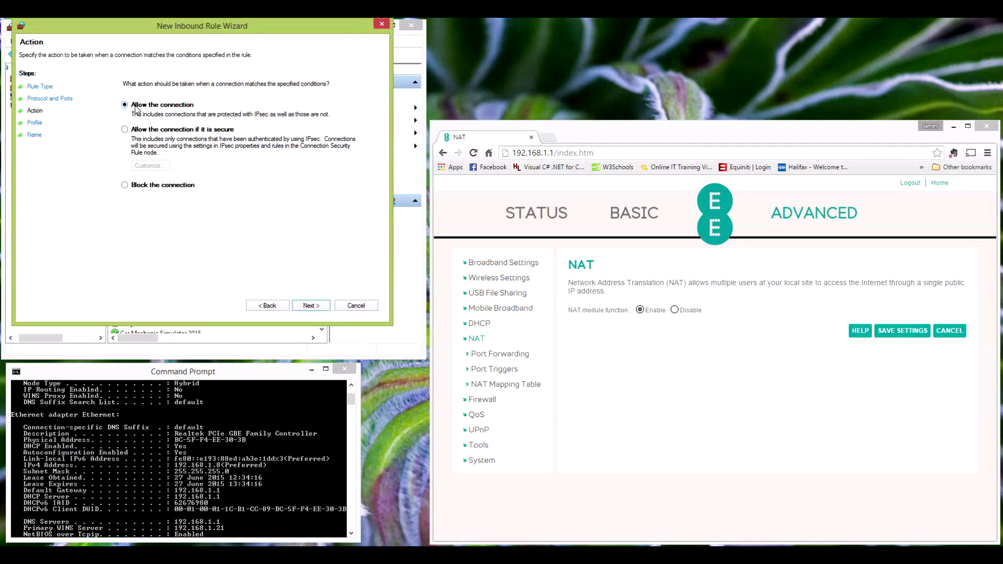
Allow the connection and limit the rule to the Private profile only
left_click(311, 306)
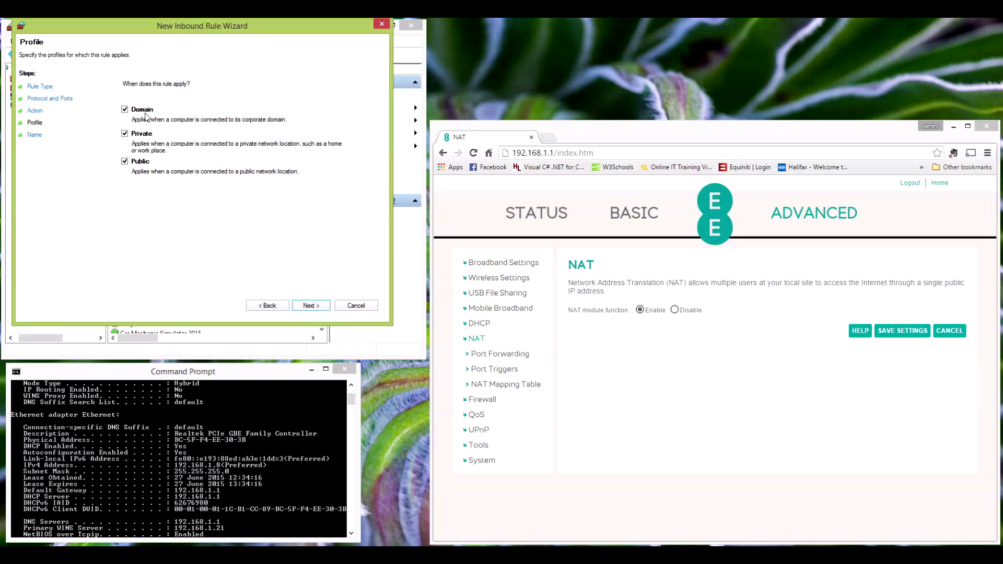
left_click(124, 109)
left_click(124, 162)
left_click(303, 308)
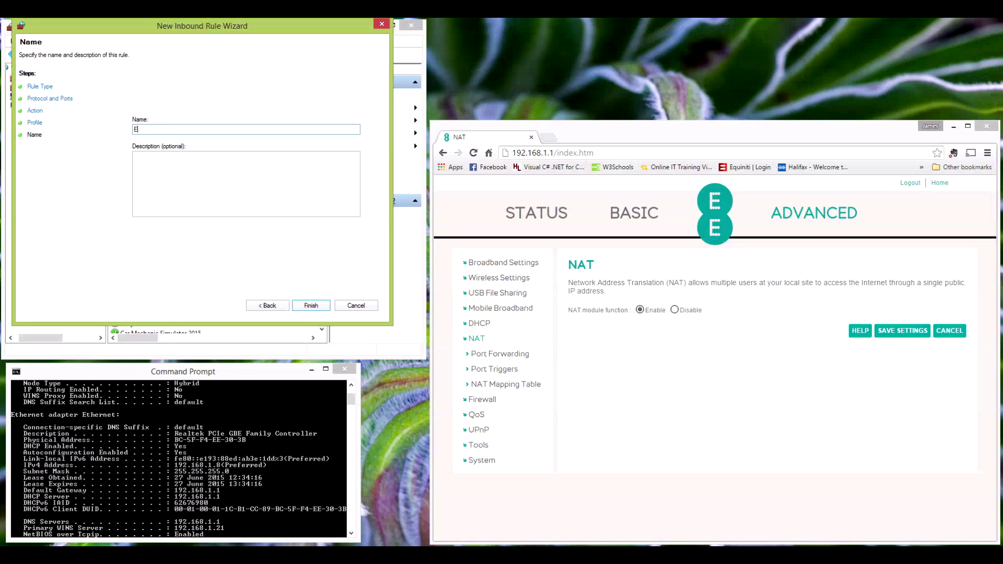
Name the rule 'Example' and finish creating it
type("Exapmle")
key("BackSpace")
key("BackSpace")
key("BackSpace")
type("ple")
left_click(311, 305)
left_click(115, 97)
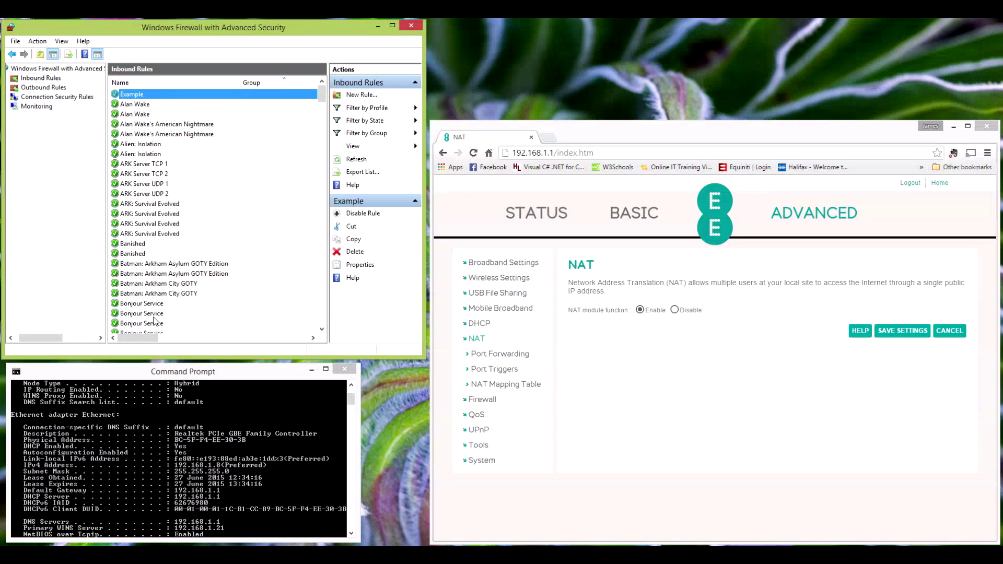
left_click_drag(142, 339, 221, 343)
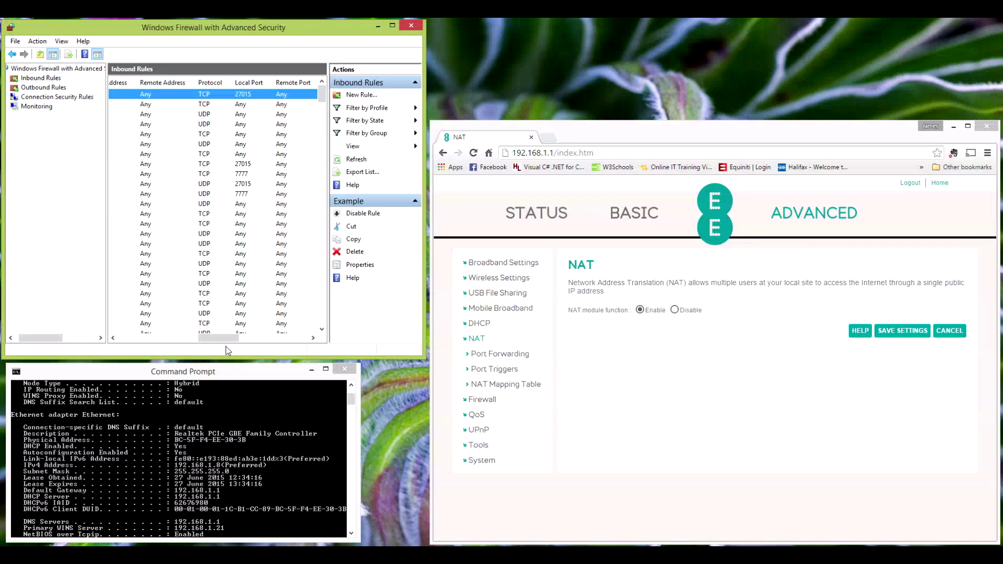
left_click_drag(226, 338, 142, 338)
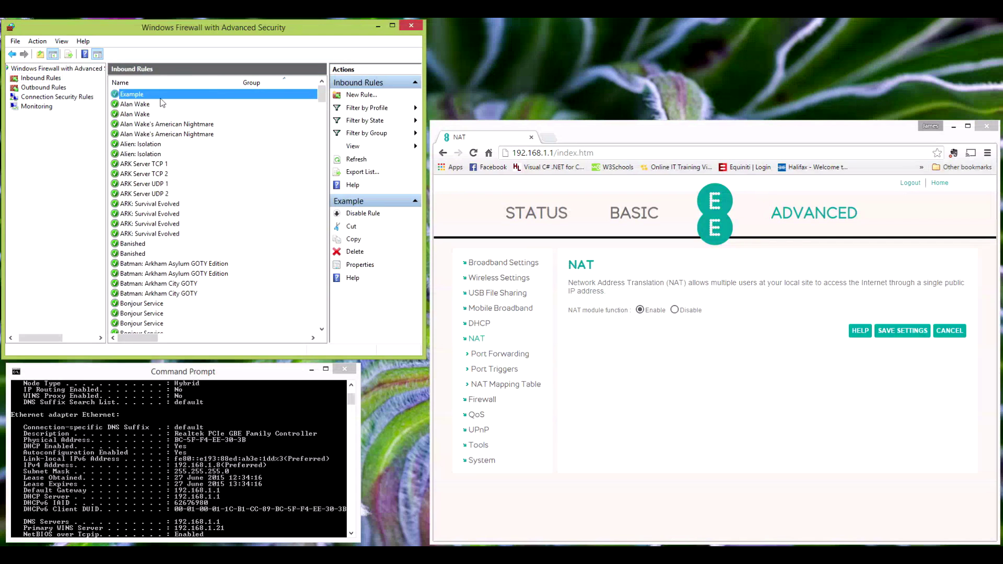
left_click(157, 183)
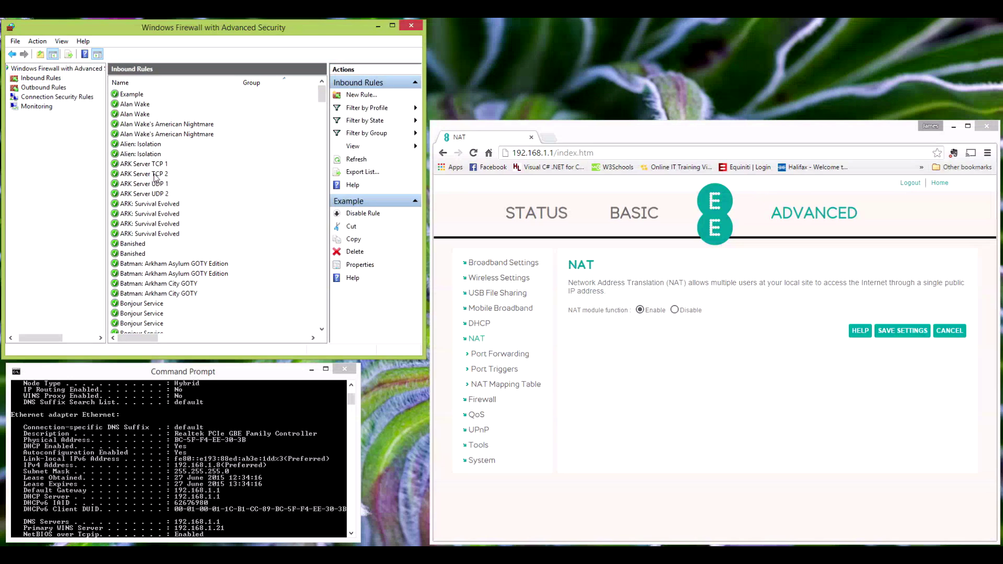
left_click(157, 194)
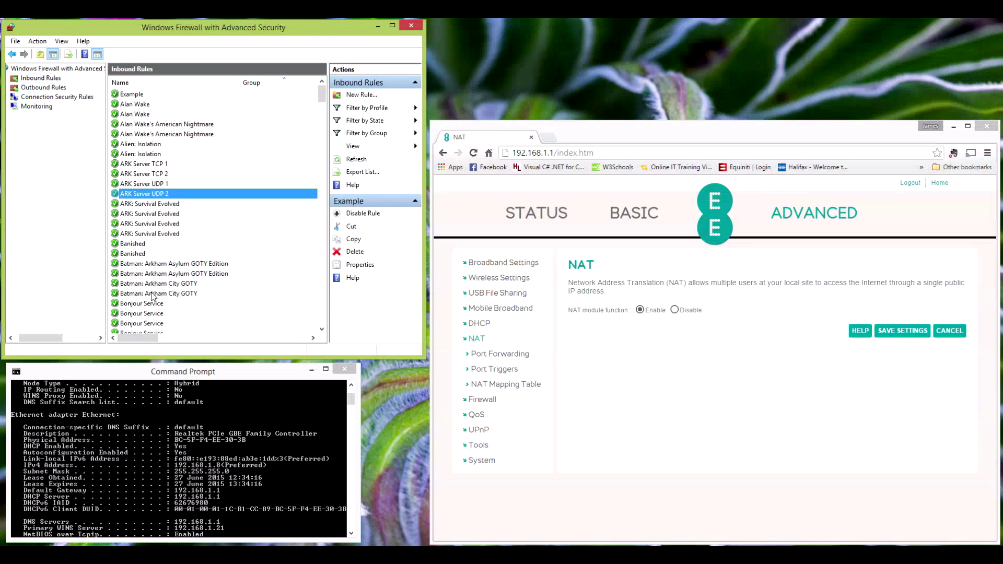
left_click(156, 166)
left_click(151, 193)
left_click_drag(153, 165, 158, 195)
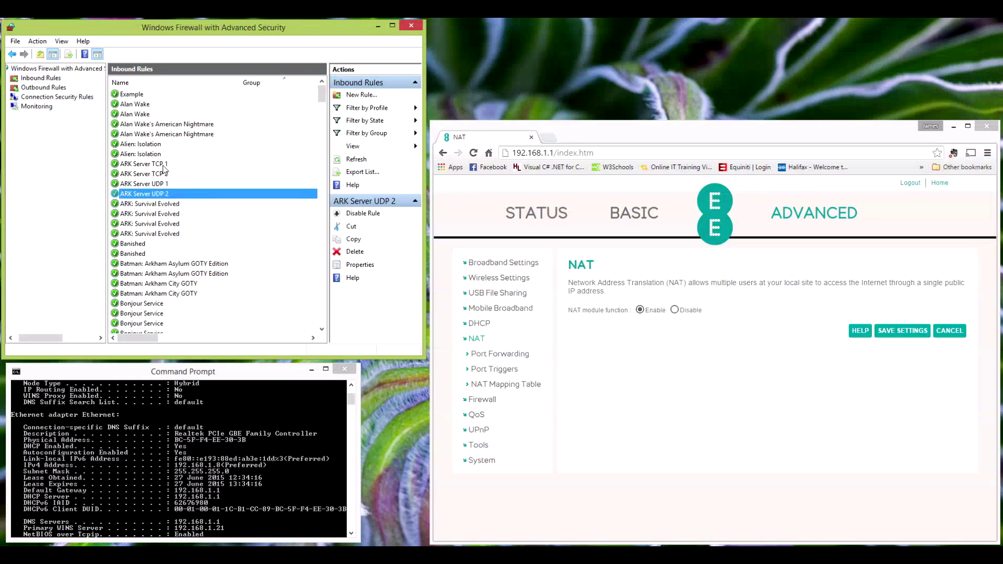